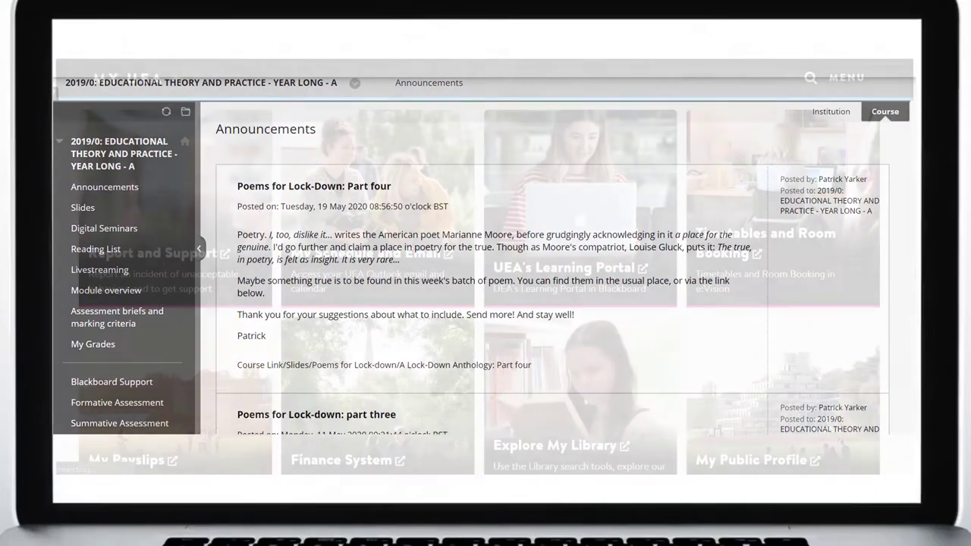
scroll(485, 265, down, 3)
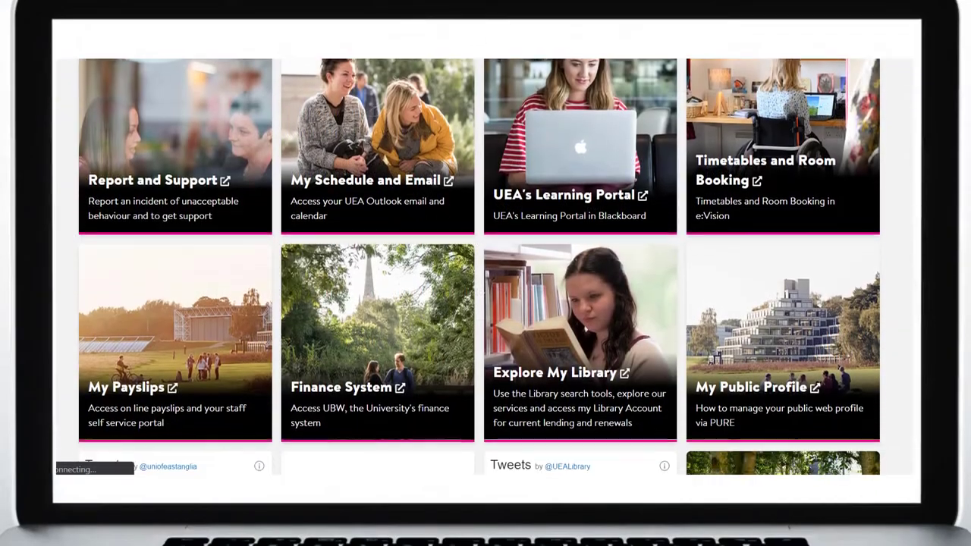
scroll(909, 252, down, 2)
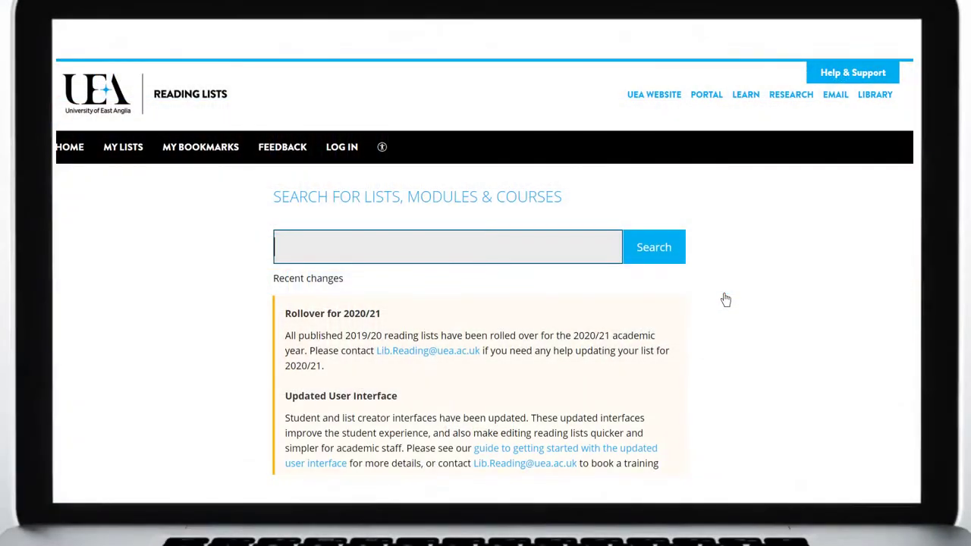
text(Educat)
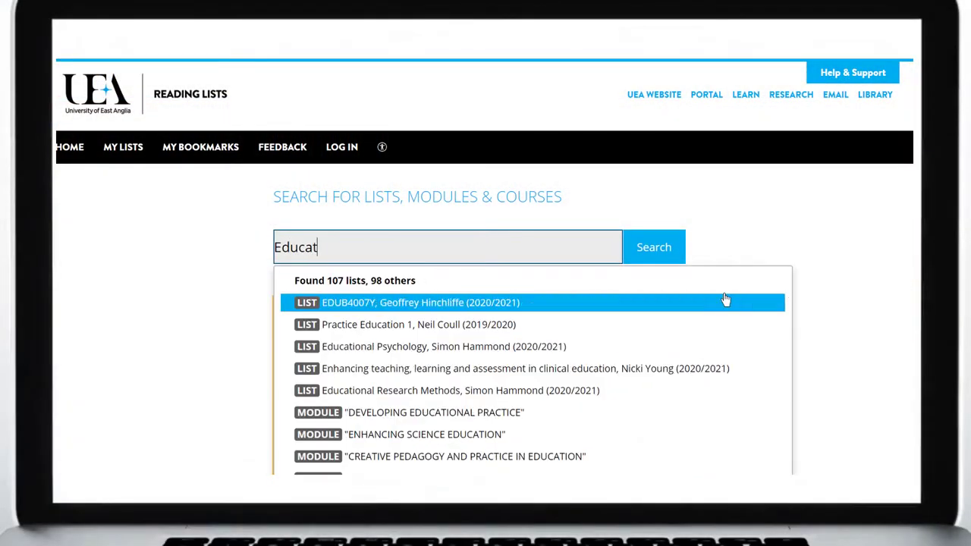
text(ional theory and practice)
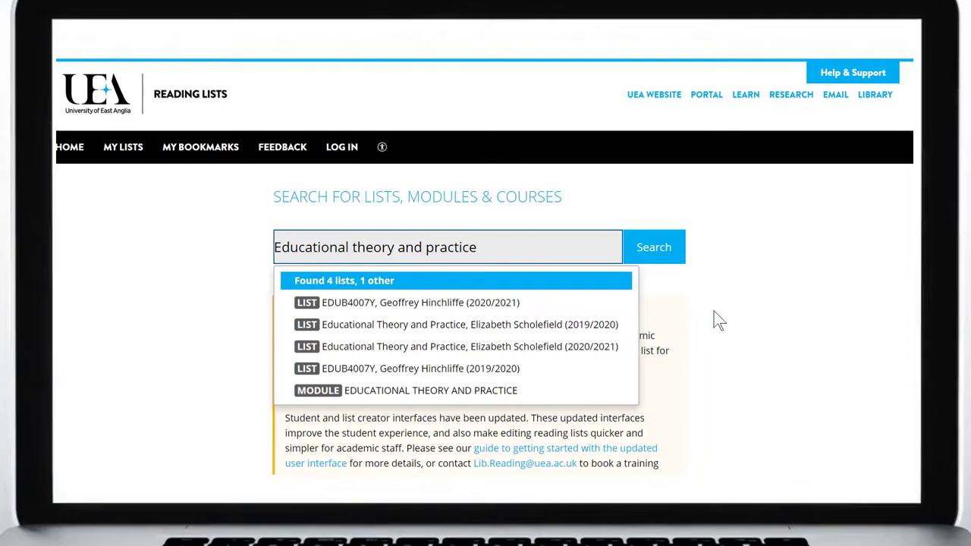
click(543, 354)
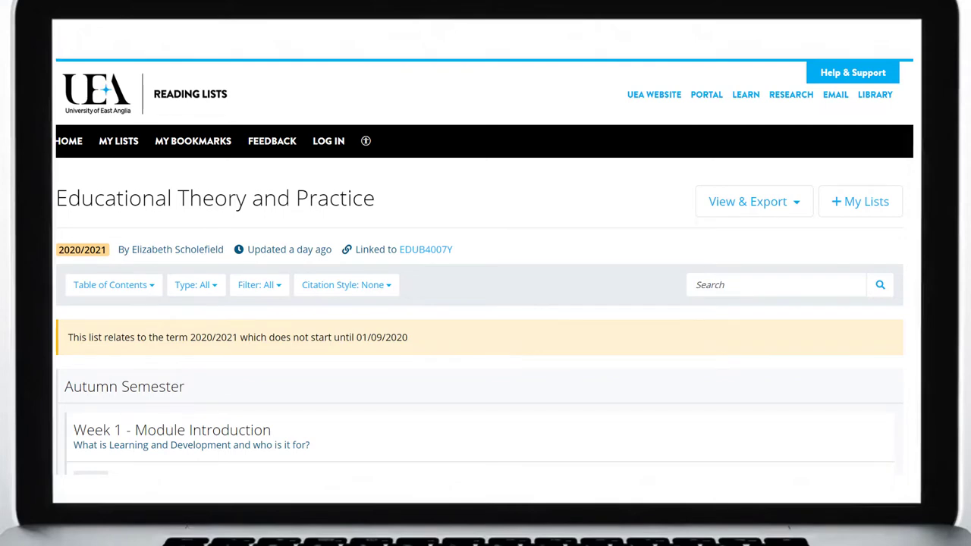
scroll(486, 303, down, 3)
scroll(486, 303, down, 1)
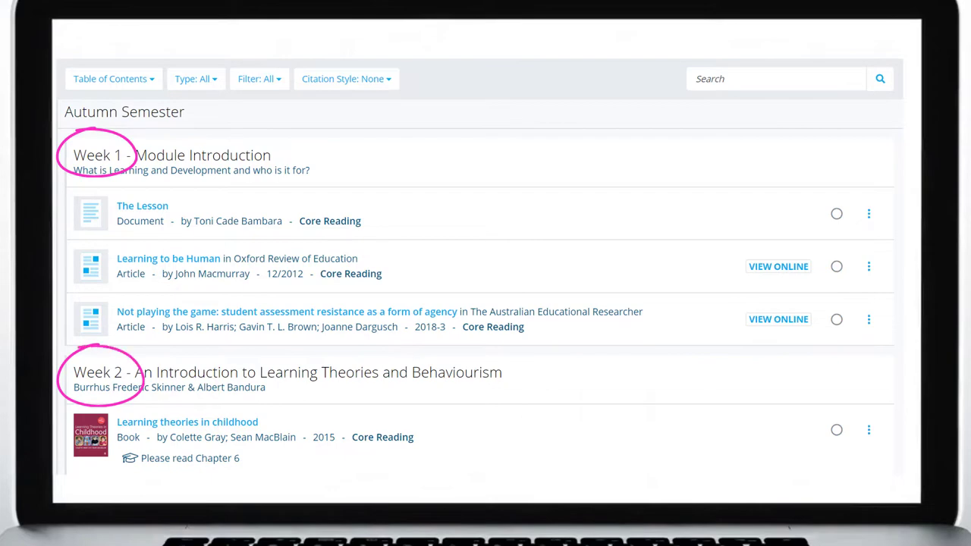
scroll(485, 303, down, 1)
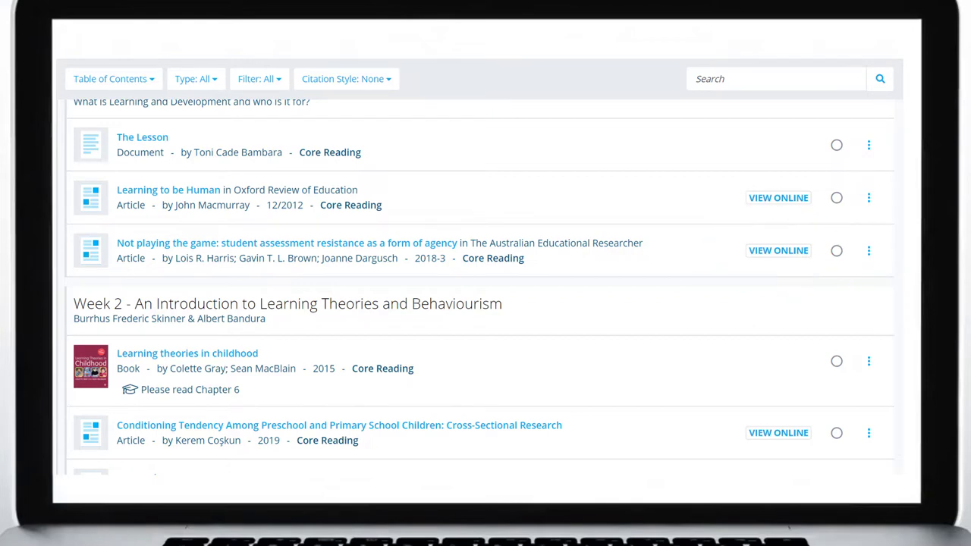
scroll(485, 288, down, 3)
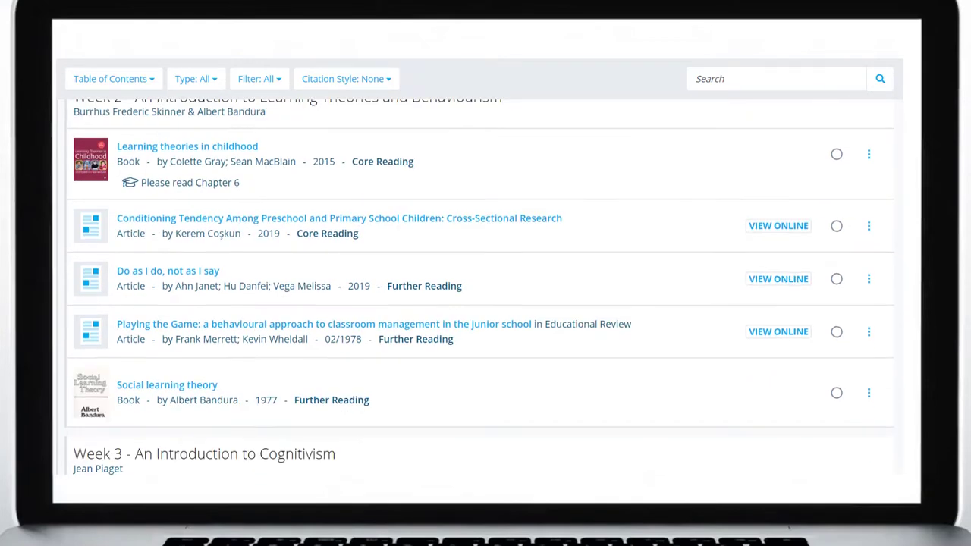
scroll(485, 289, down, 1)
scroll(485, 288, down, 1)
scroll(486, 288, down, 1)
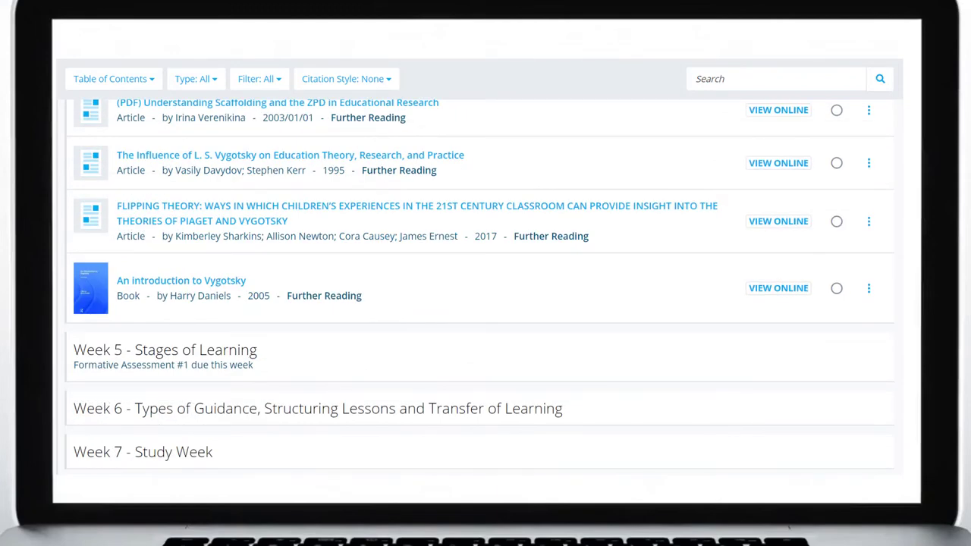
Expand 'An introduction to Vygotsky' showing digital option, 4 of 4 copies and Routledge details.
click(207, 281)
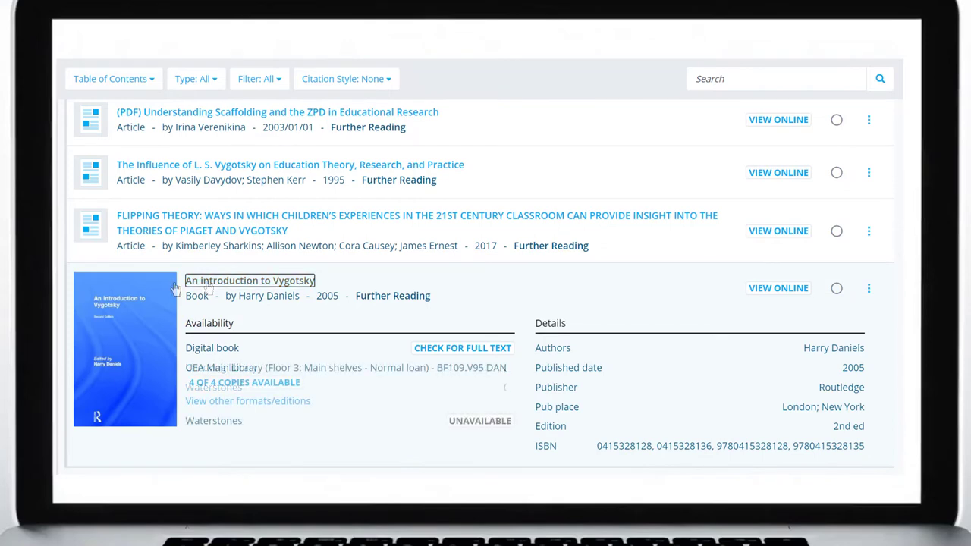